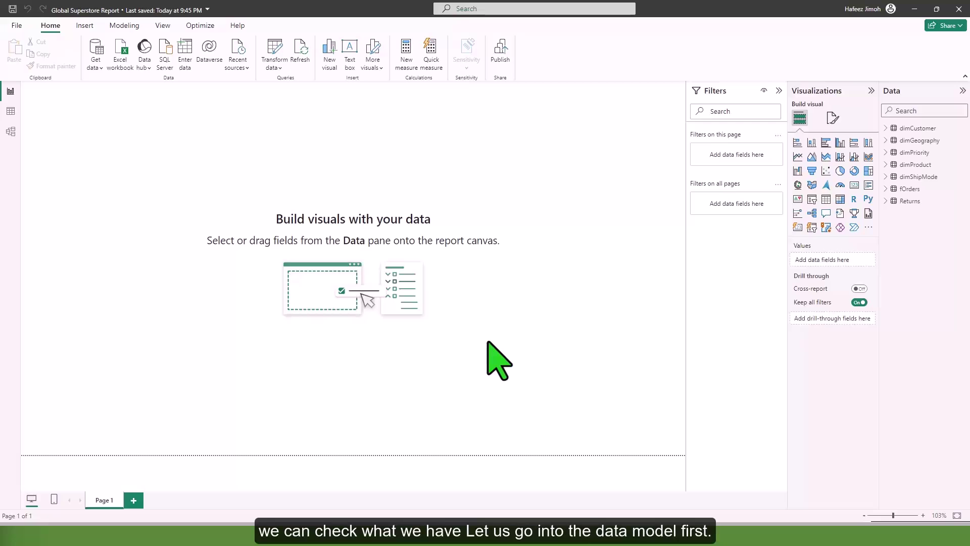
# Step: In Model view, drag the fOrders, dimProduct and Returns cards into one grouped layout
pyautogui.click(10, 131)
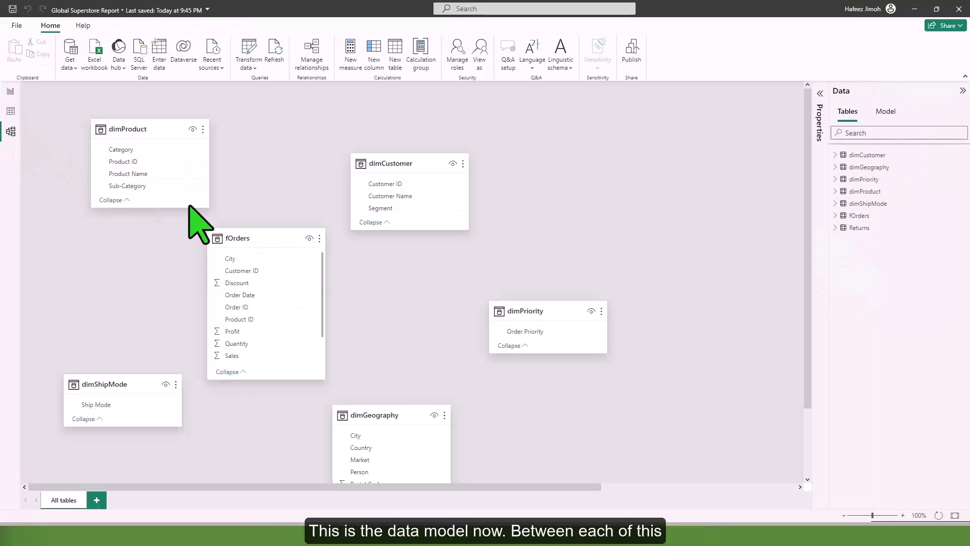
pyautogui.moveTo(262, 238); pyautogui.dragTo(288, 168)
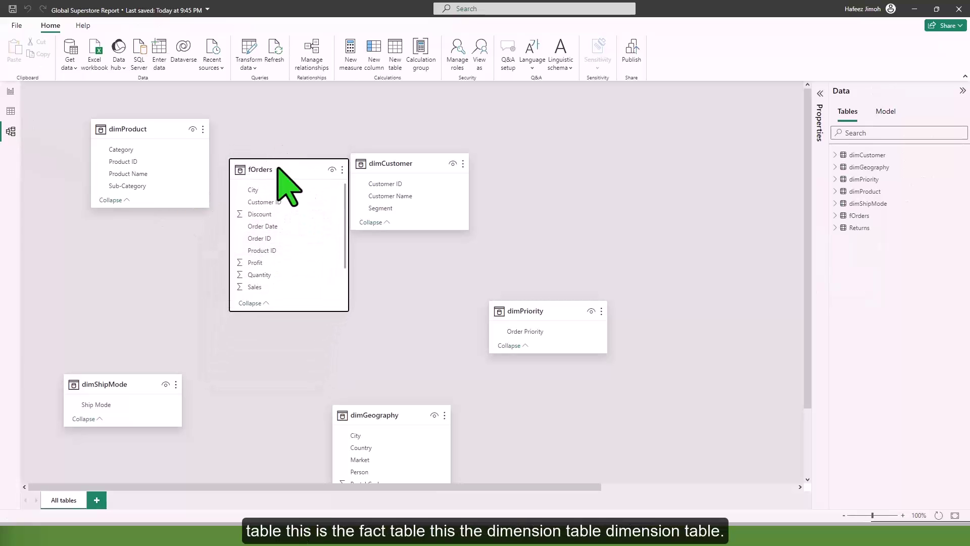
pyautogui.moveTo(162, 130); pyautogui.dragTo(133, 130)
pyautogui.moveTo(394, 153); pyautogui.dragTo(425, 142)
pyautogui.moveTo(486, 489); pyautogui.dragTo(689, 491)
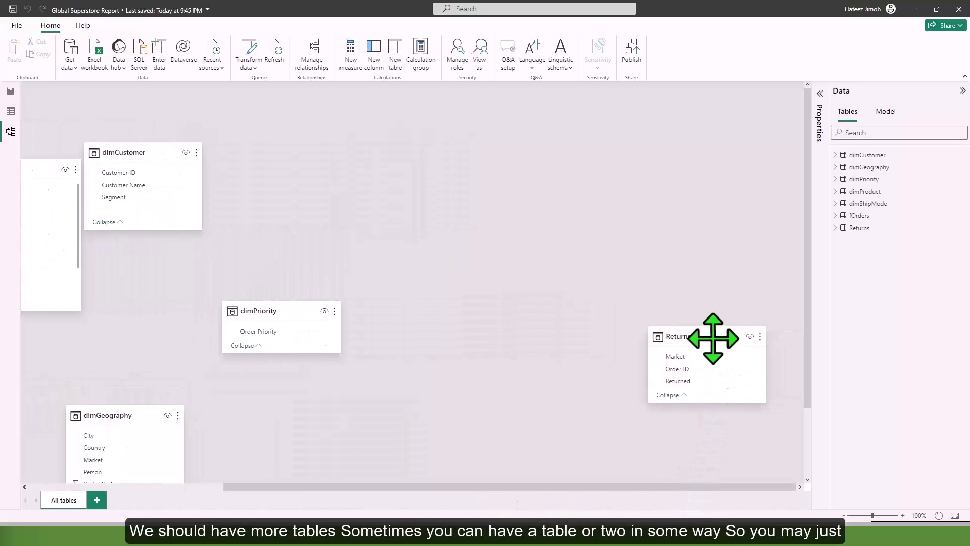
pyautogui.moveTo(710, 340); pyautogui.dragTo(607, 192)
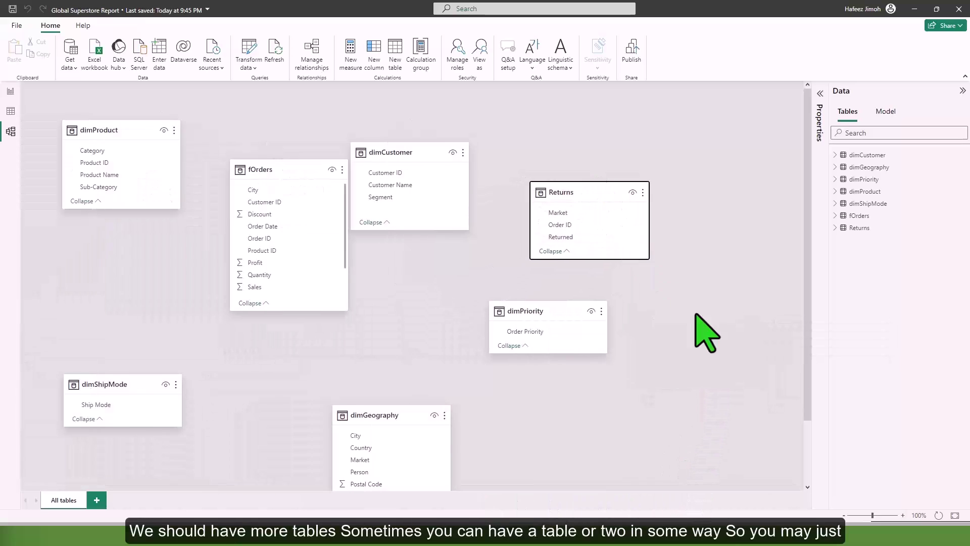
# Step: Zoom the diagram to about full size and move dimCustomer and dimGeography closer to fOrders
pyautogui.click(866, 516)
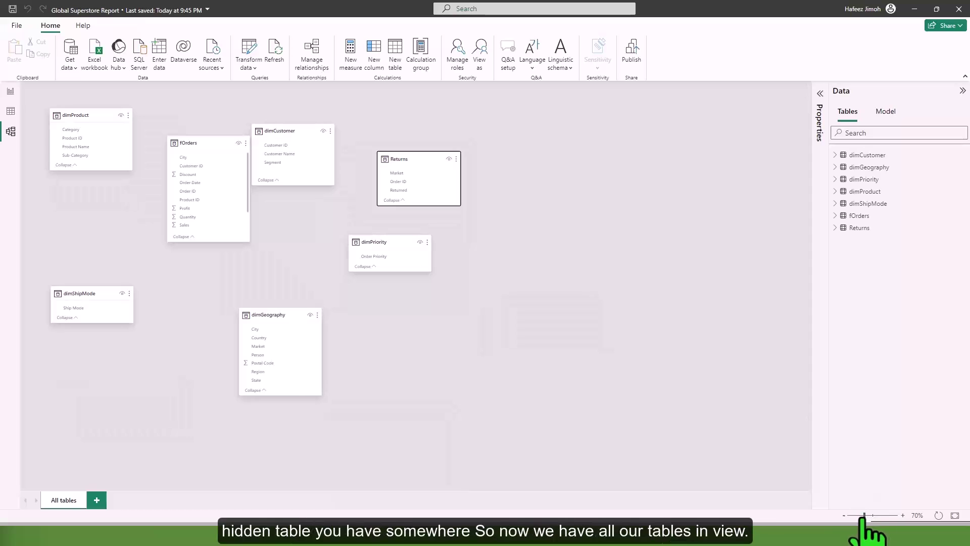
pyautogui.click(866, 515)
pyautogui.click(870, 516)
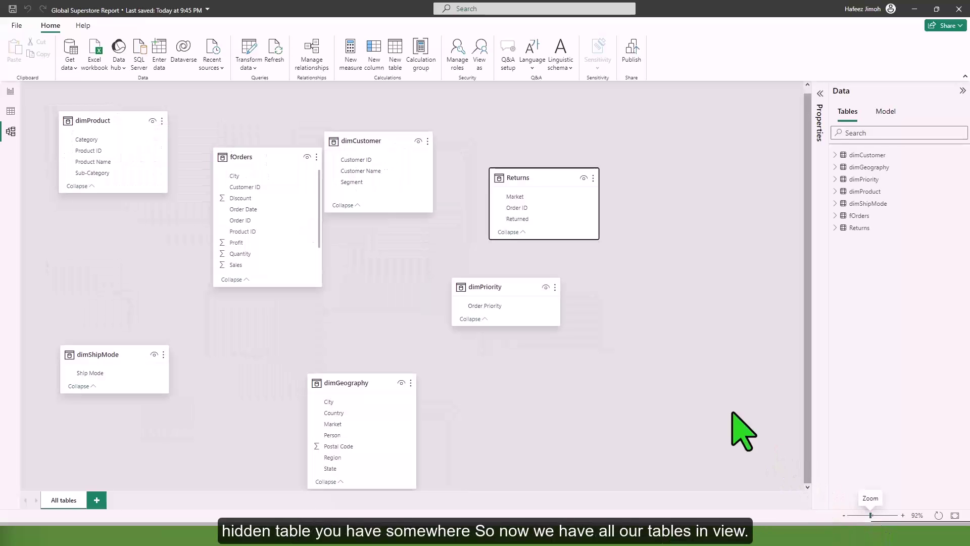
pyautogui.click(409, 136)
pyautogui.moveTo(408, 135); pyautogui.dragTo(418, 135)
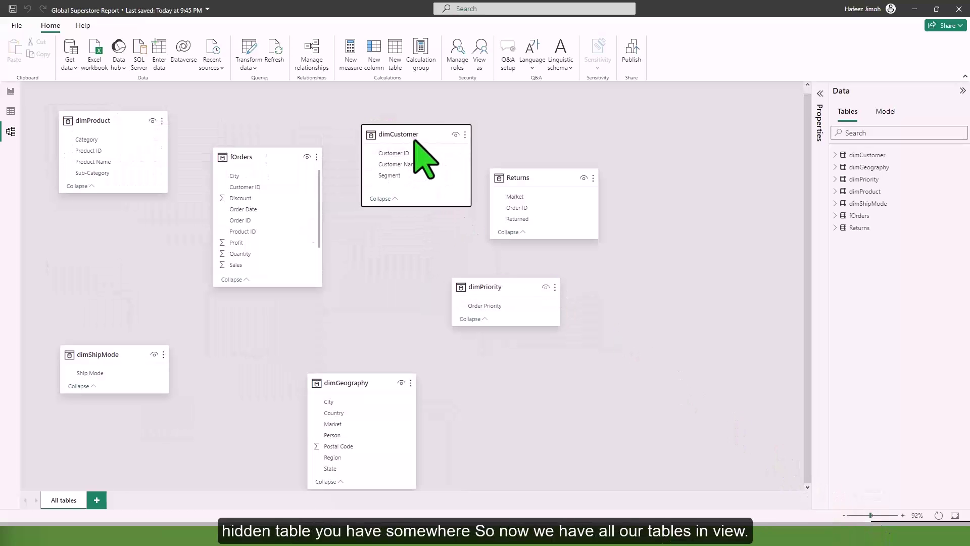
pyautogui.click(873, 516)
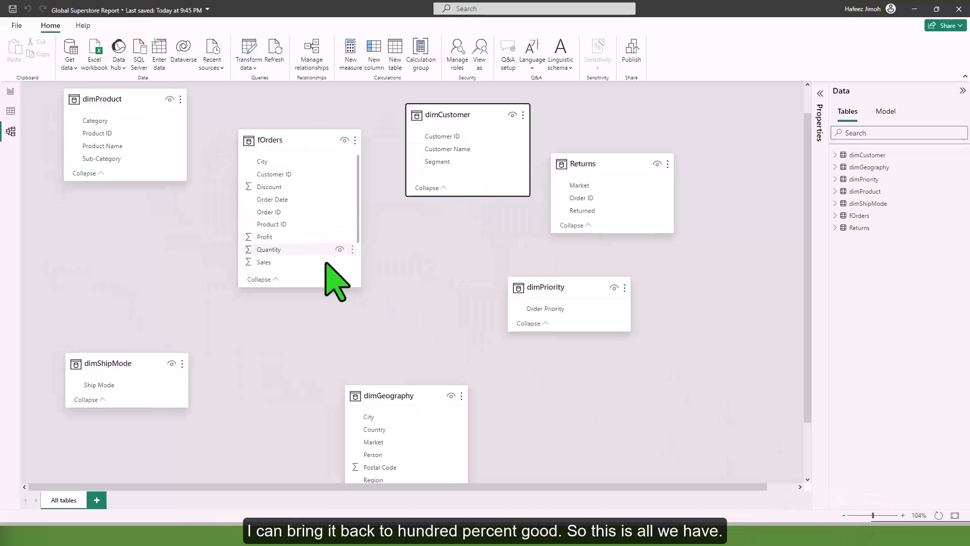
pyautogui.moveTo(412, 396); pyautogui.dragTo(417, 348)
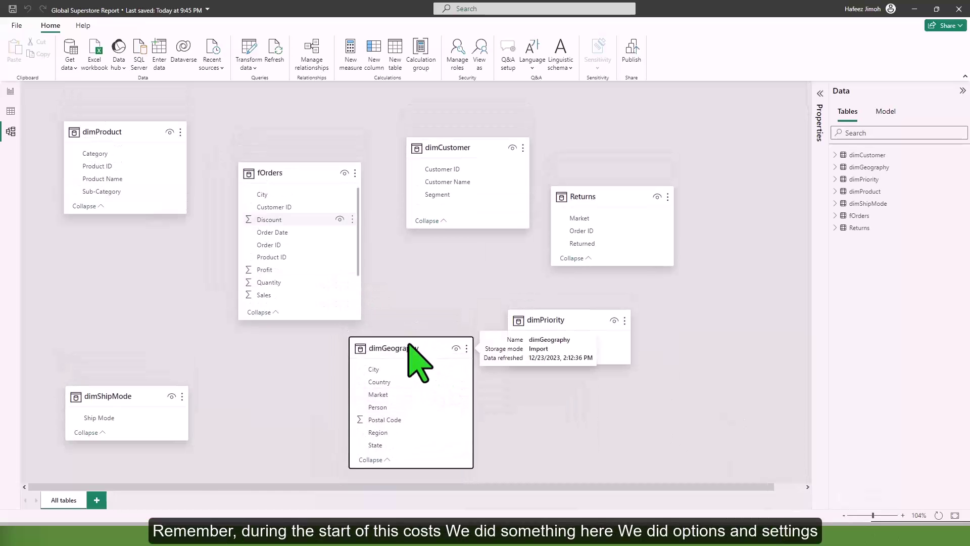
pyautogui.click(20, 25)
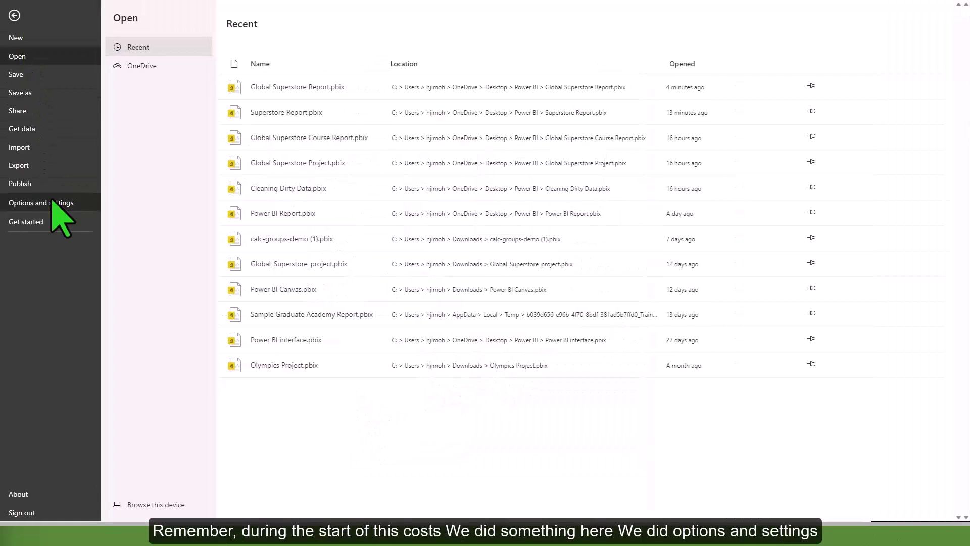
pyautogui.click(50, 203)
pyautogui.click(160, 72)
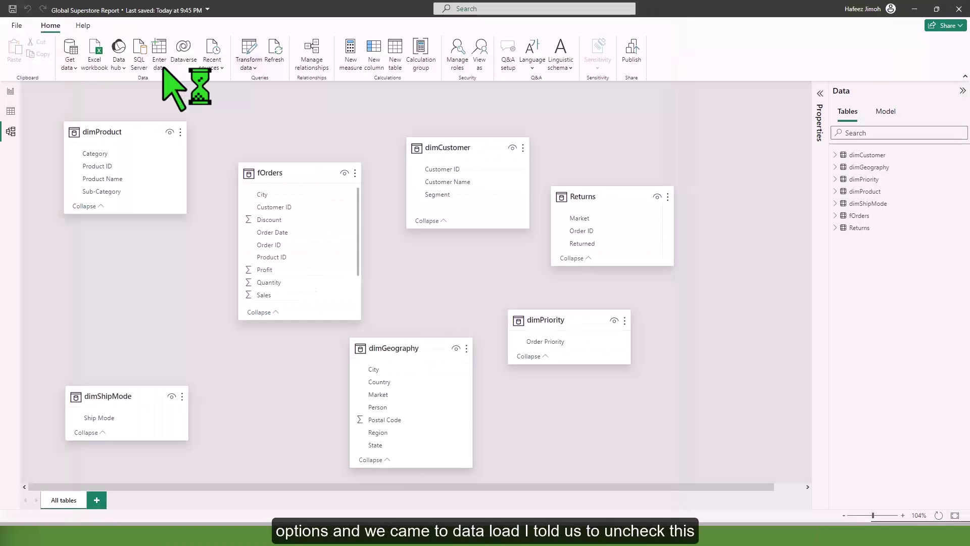
pyautogui.click(272, 326)
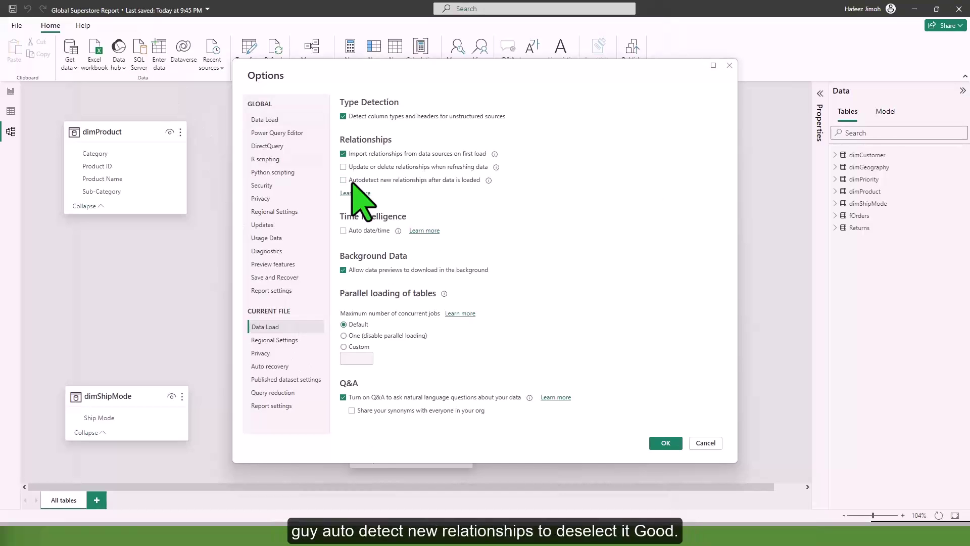
pyautogui.click(710, 442)
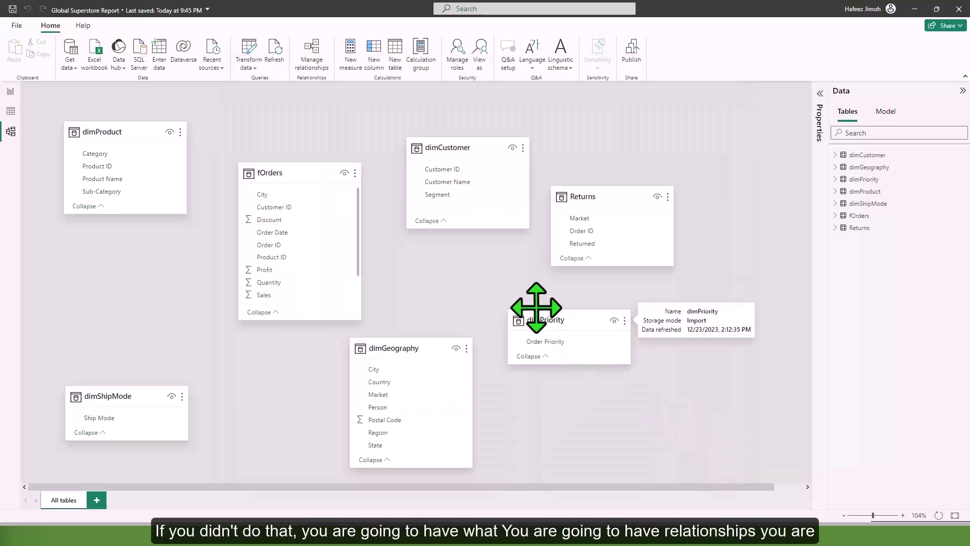
pyautogui.click(20, 27)
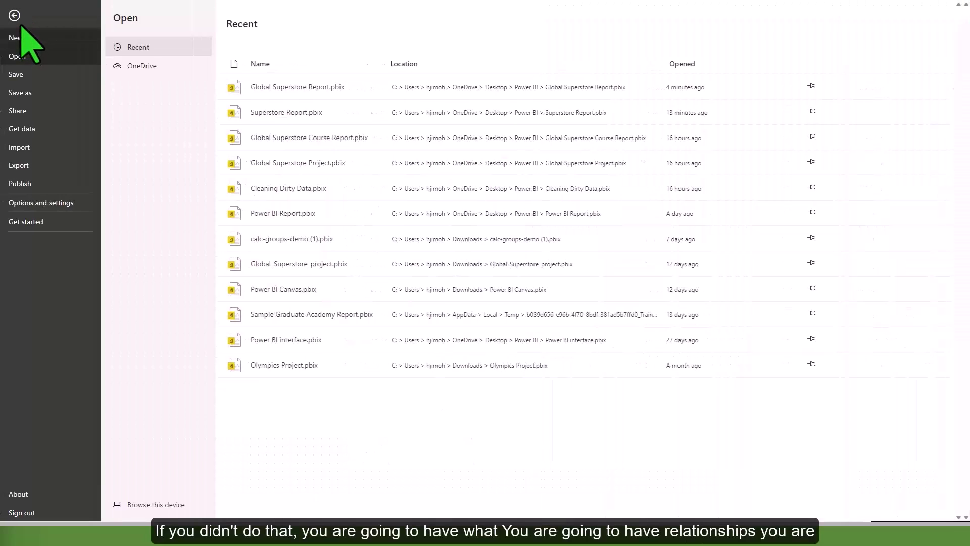
pyautogui.click(15, 14)
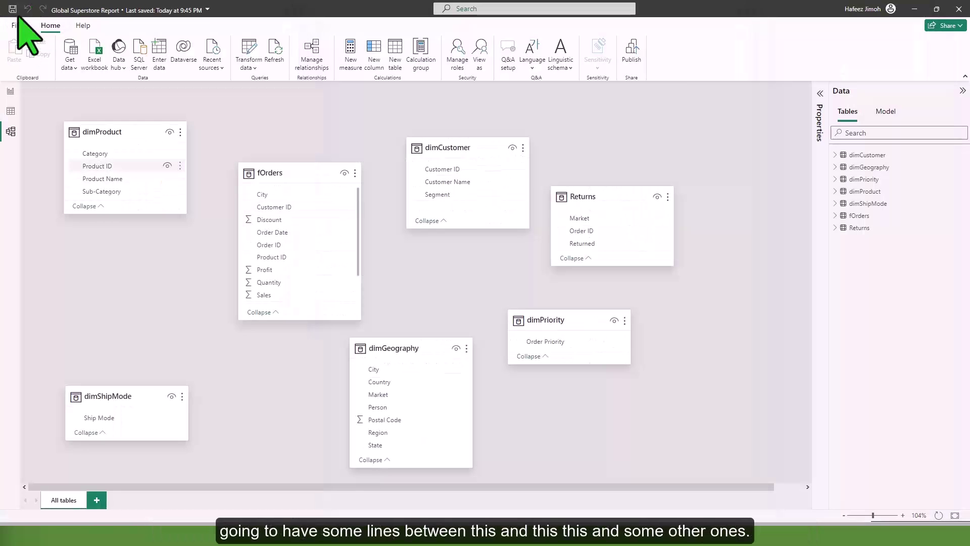
pyautogui.click(271, 173)
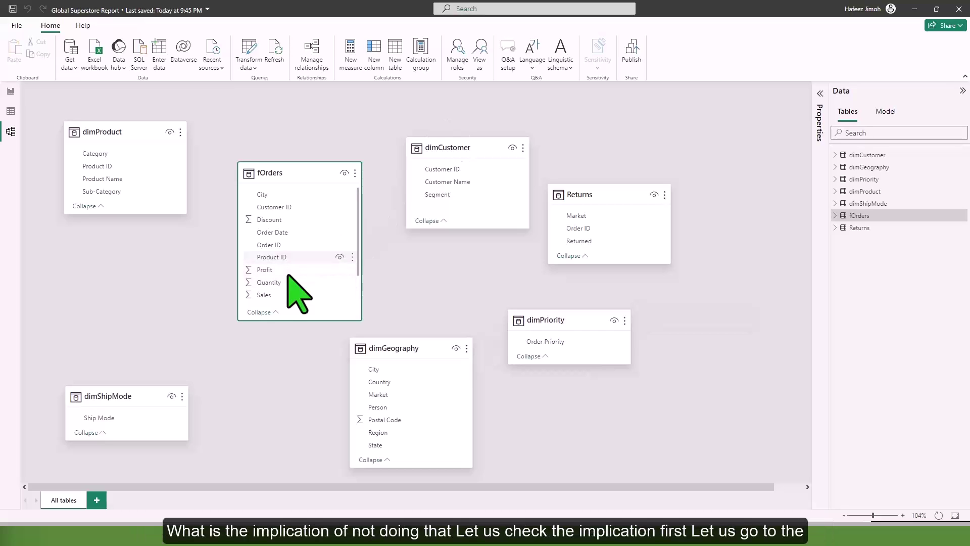
# Step: Place a table visual at the page centre listing the dimGeography Region field
pyautogui.click(10, 91)
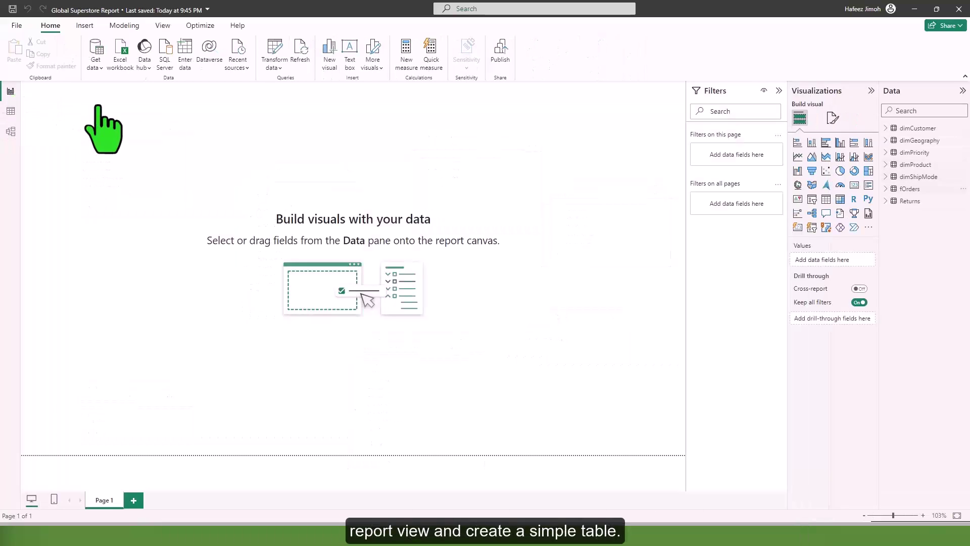
pyautogui.click(826, 199)
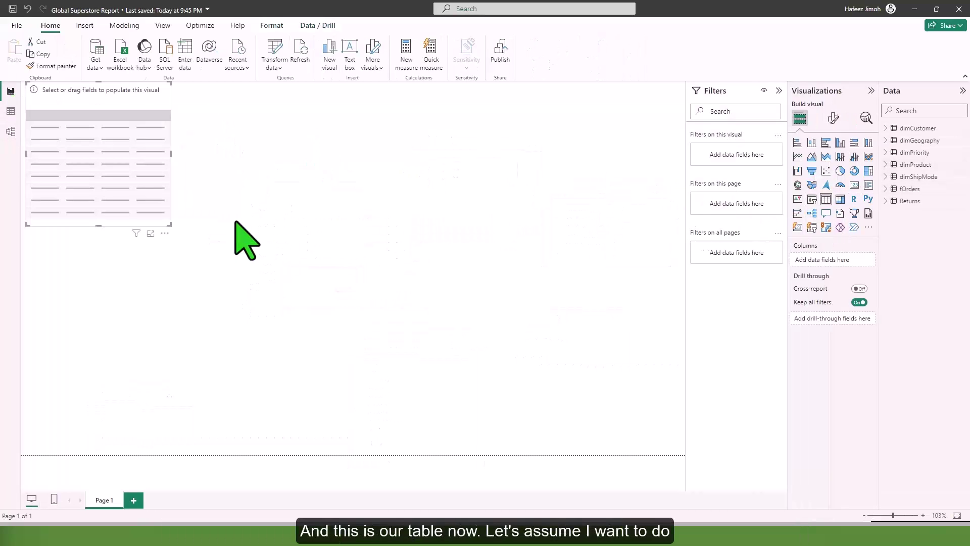
pyautogui.moveTo(165, 224); pyautogui.dragTo(509, 383)
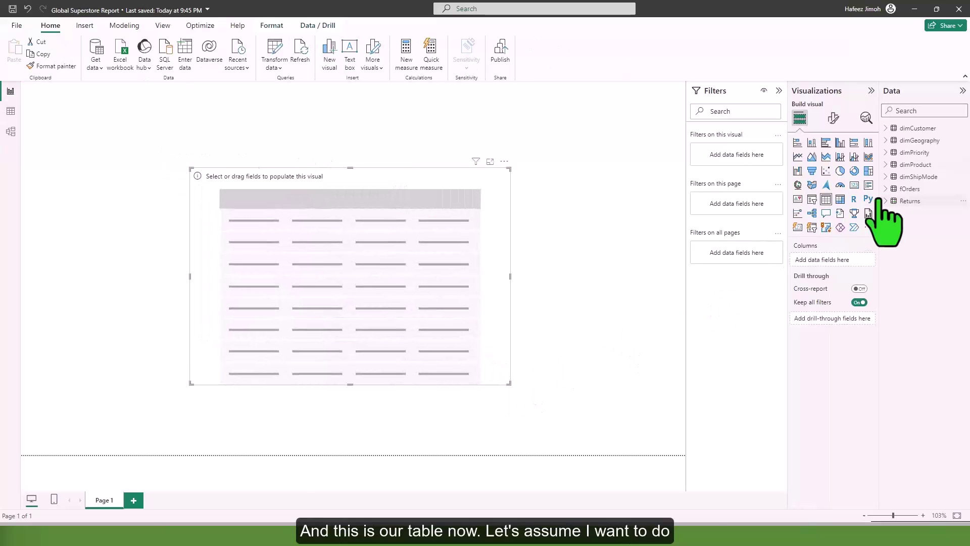
pyautogui.click(891, 141)
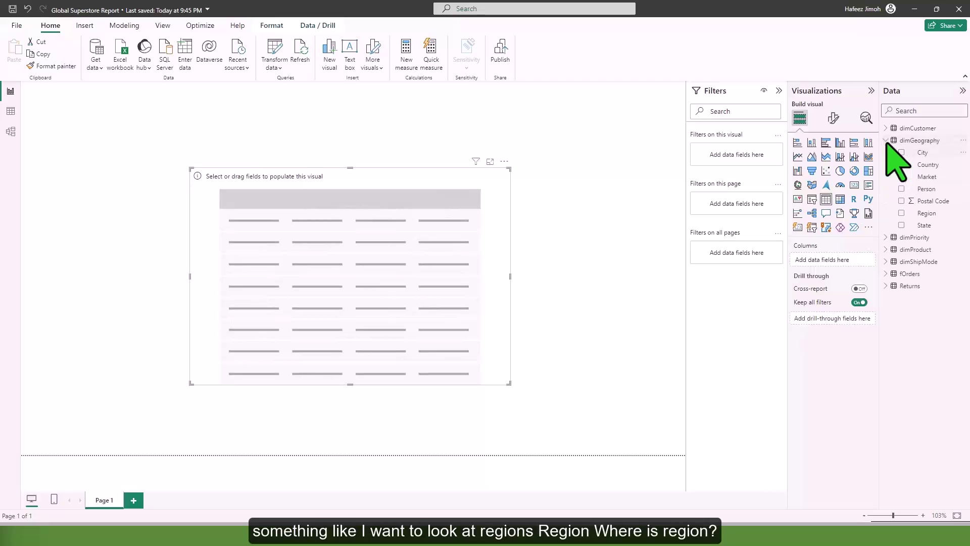
pyautogui.click(902, 213)
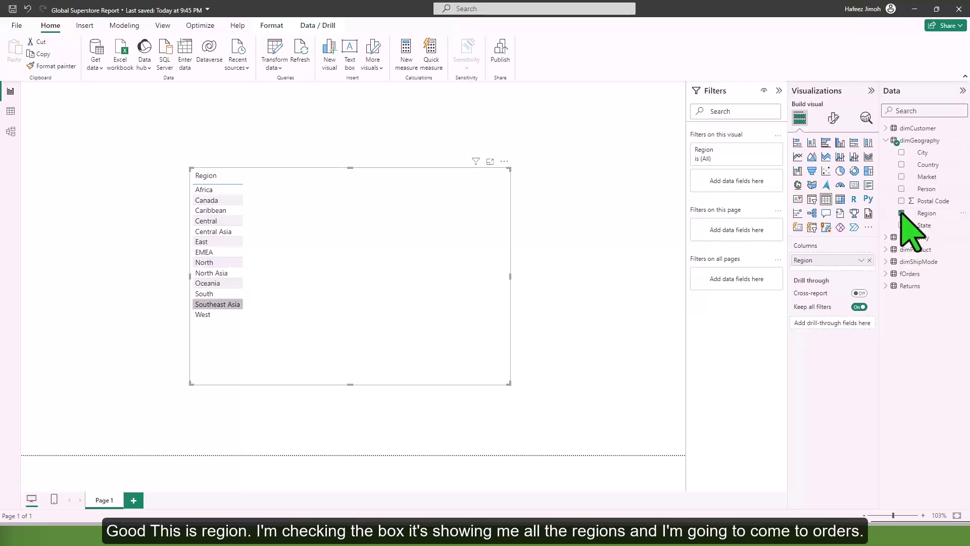
pyautogui.click(888, 275)
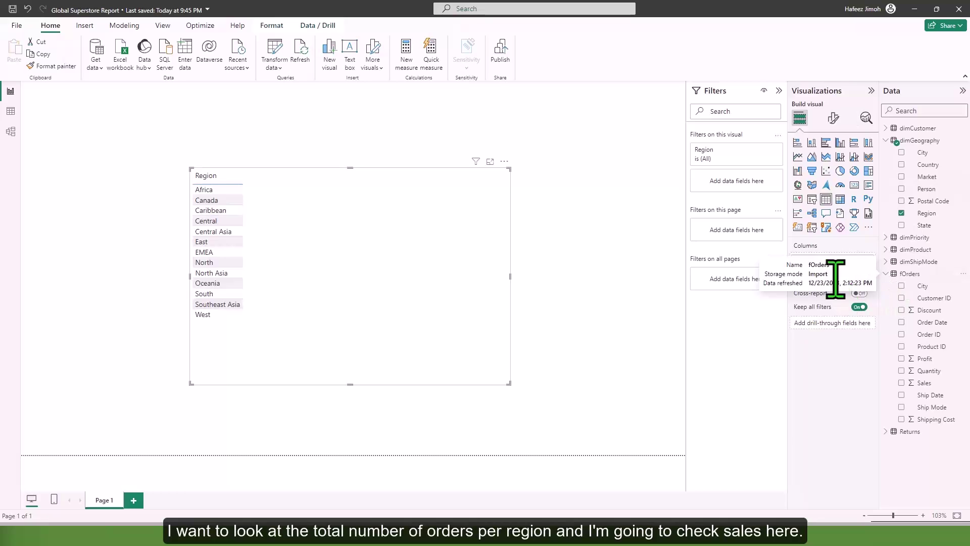
# Step: Add fOrders Sales to the Region table, showing 12,642,501.91 for every region, then return to Model view
pyautogui.click(902, 383)
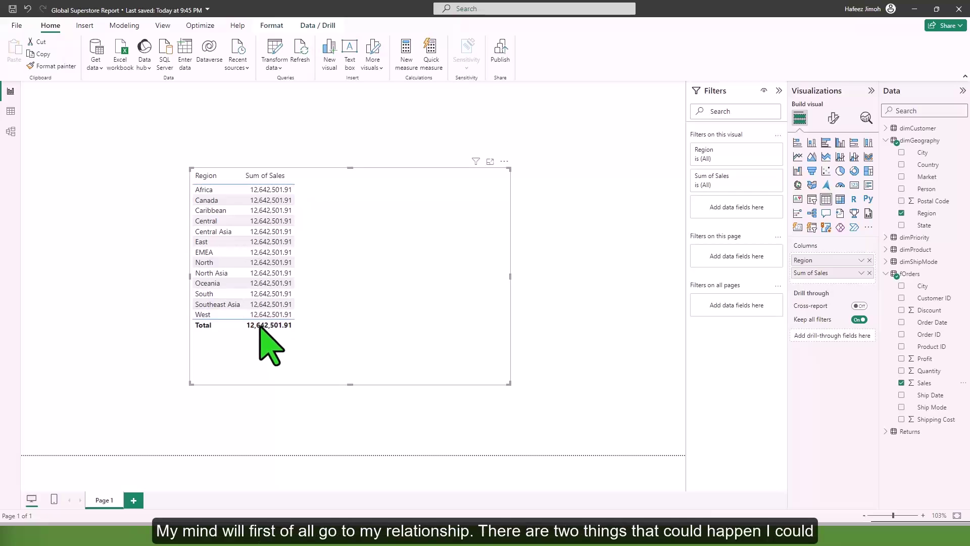
pyautogui.click(11, 132)
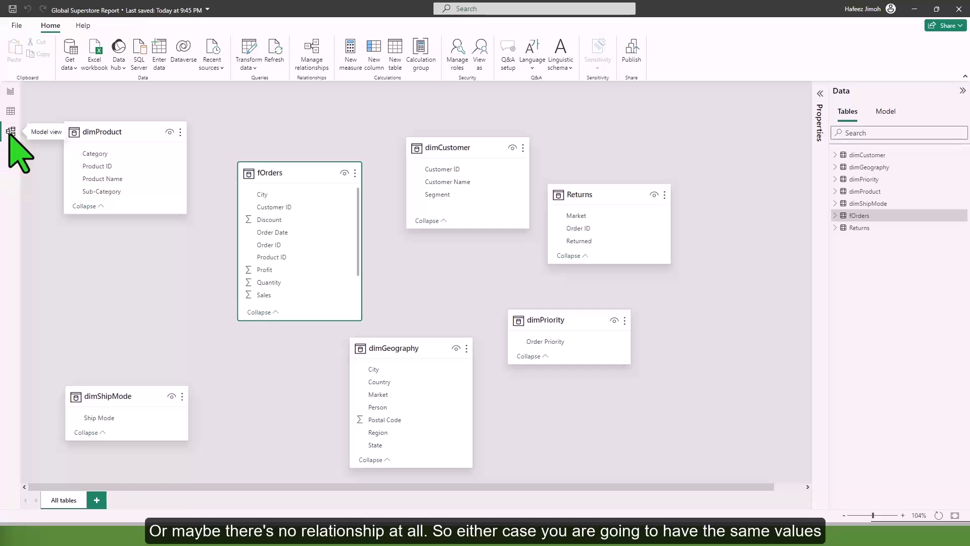
pyautogui.click(10, 91)
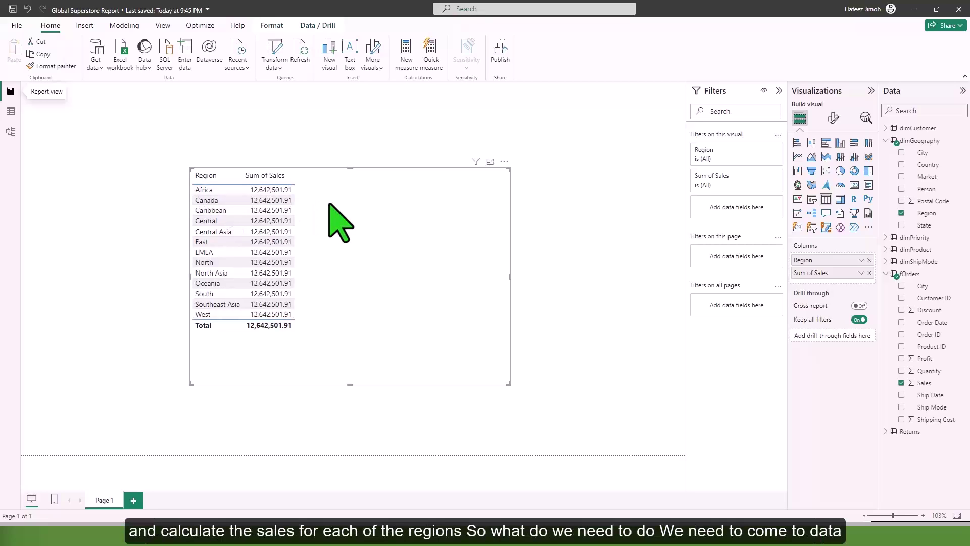
pyautogui.click(11, 132)
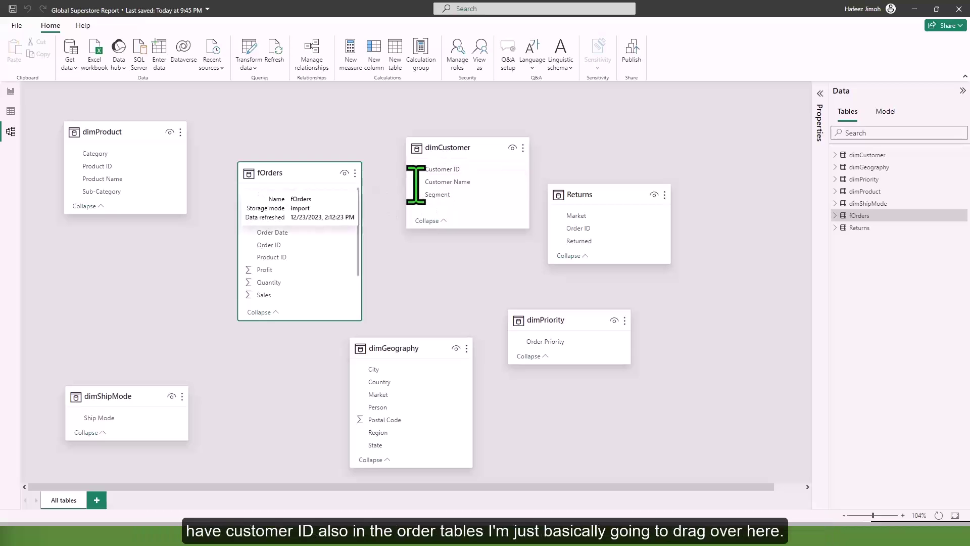
# Step: Connect dimCustomer Customer ID to fOrders Customer ID as a one-to-many relationship
pyautogui.moveTo(311, 208); pyautogui.dragTo(410, 174)
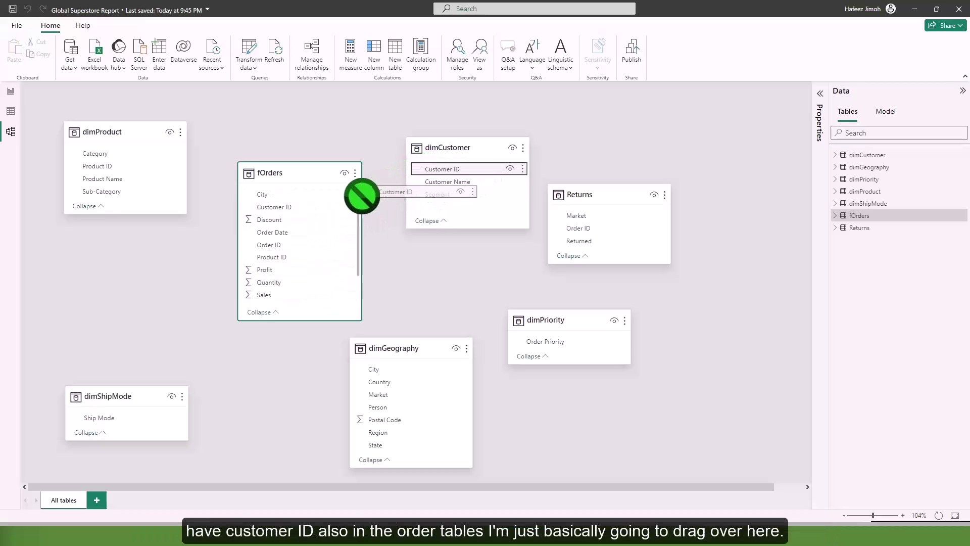
pyautogui.moveTo(352, 198); pyautogui.dragTo(313, 208)
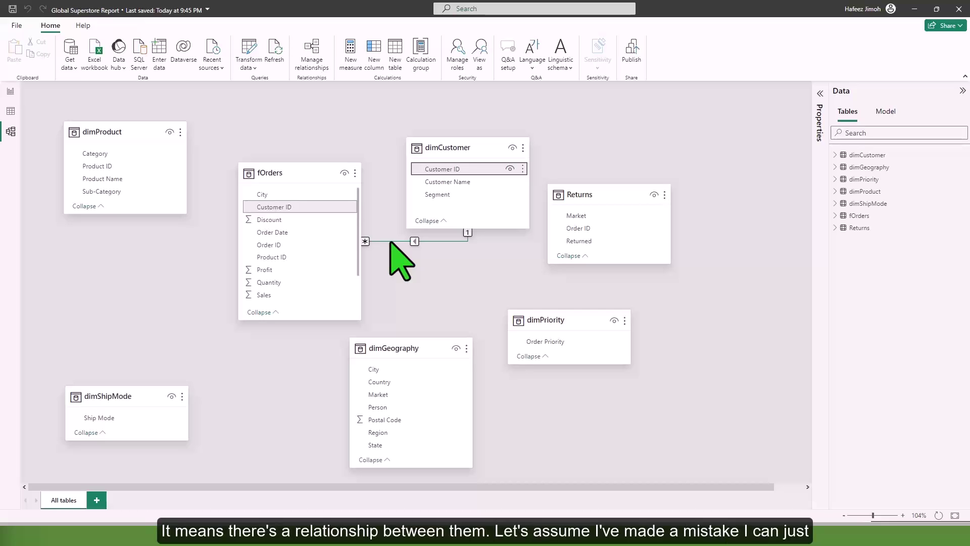
# Step: Open the fOrders–dimCustomer relationship and keep it matched on Customer ID
pyautogui.doubleClick(391, 242)
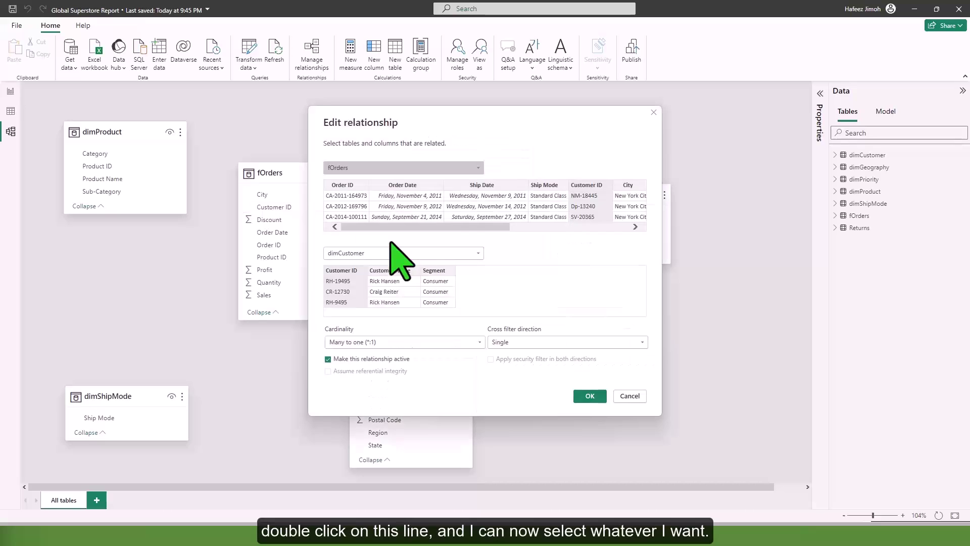
pyautogui.click(397, 275)
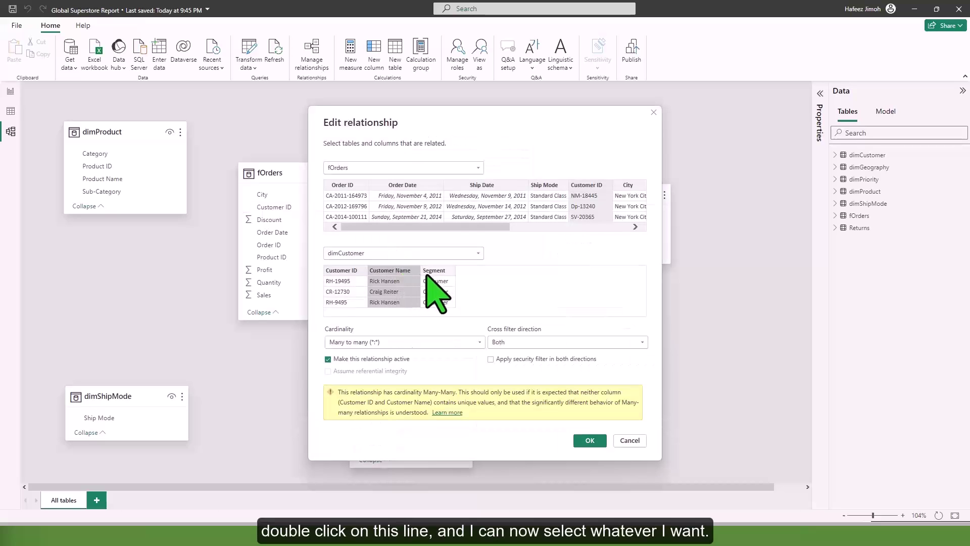
pyautogui.click(349, 278)
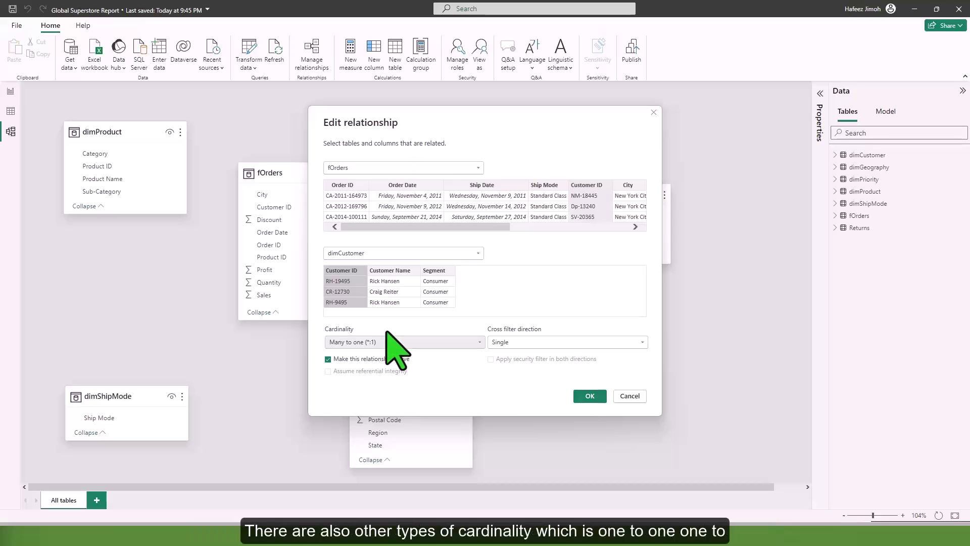
# Step: Review the cardinality options and leave Many to one (*:1) selected
pyautogui.click(402, 343)
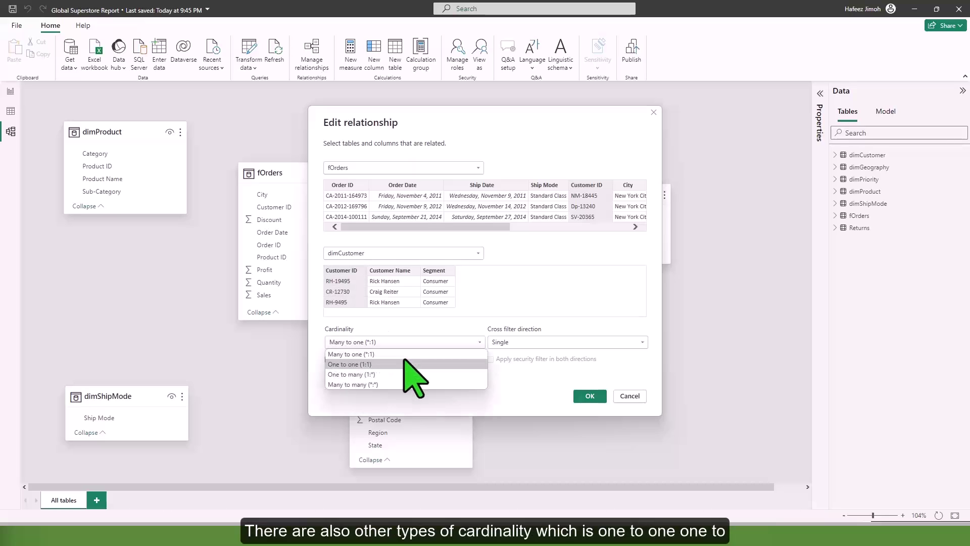
pyautogui.press('Down')
pyautogui.press('Down')
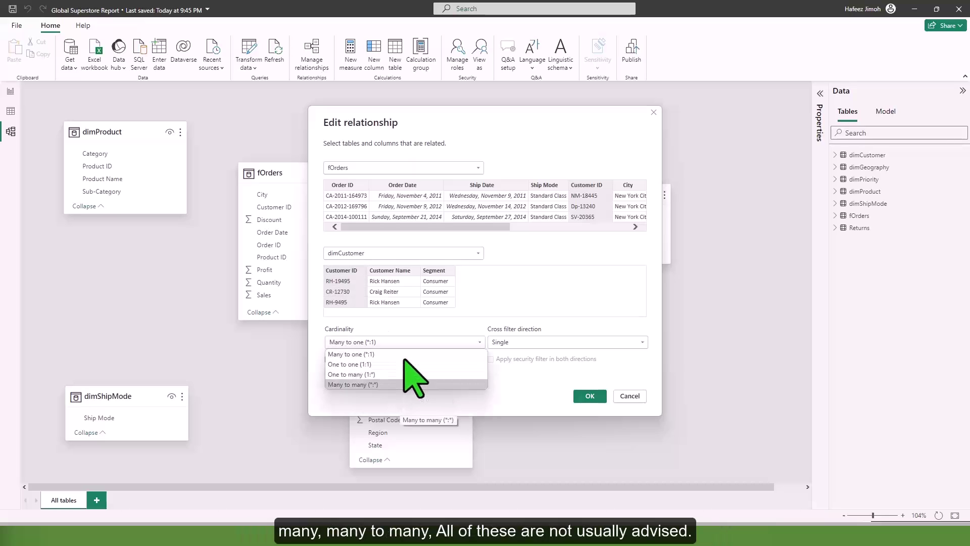
pyautogui.press('Up')
pyautogui.press('Up')
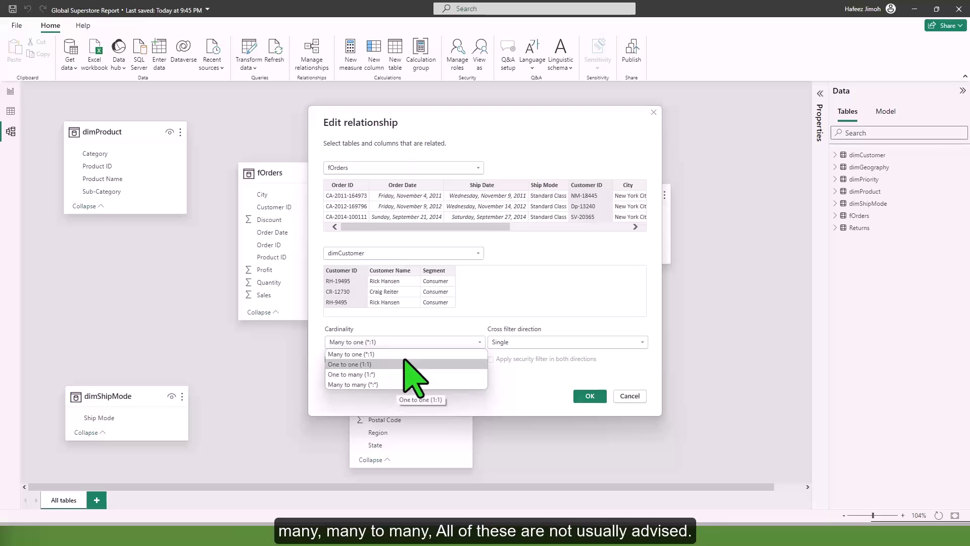
pyautogui.press('Down')
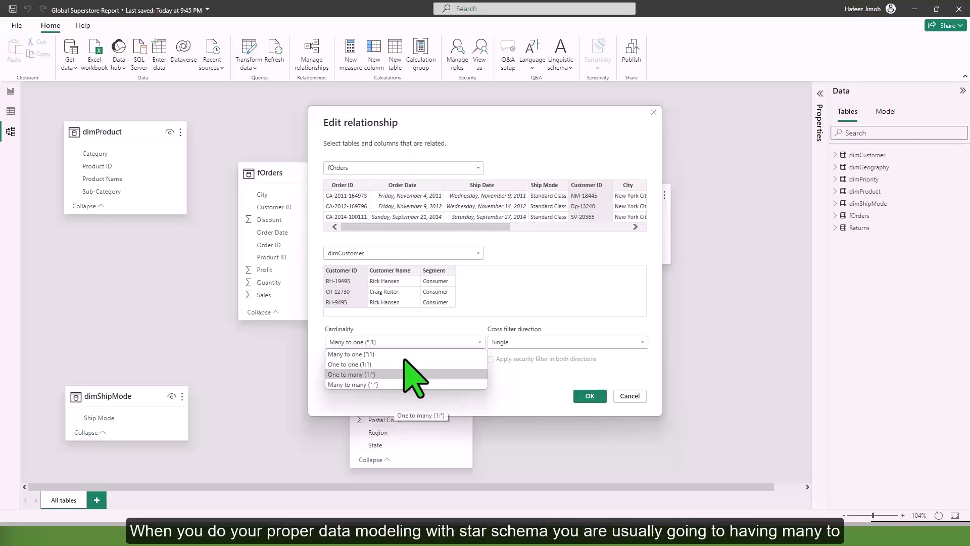
pyautogui.press('Up')
pyautogui.press('Up')
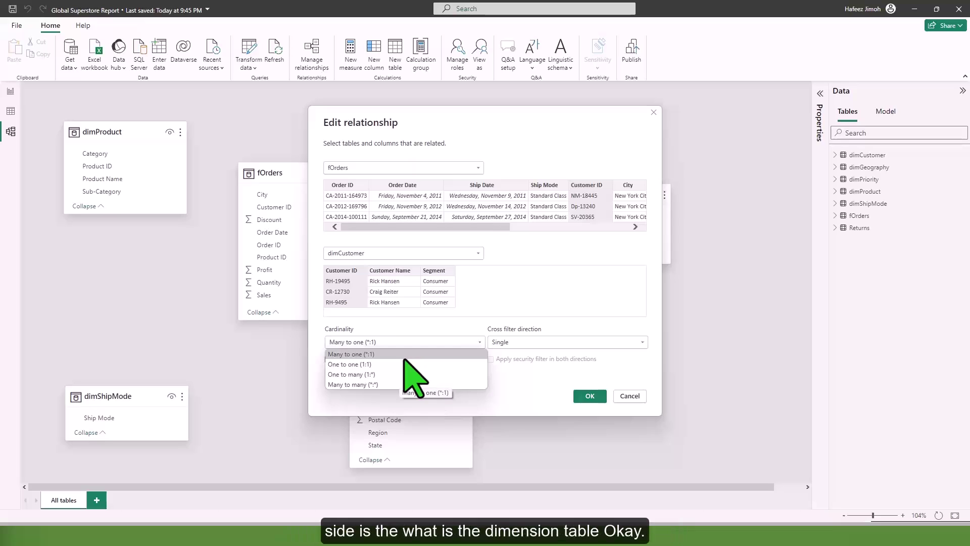
pyautogui.click(544, 396)
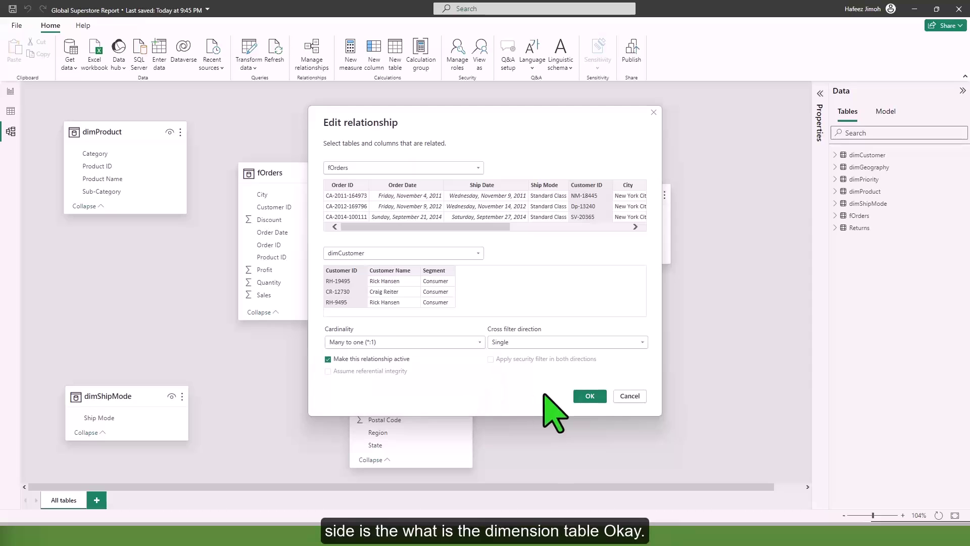
# Step: Confirm the dimCustomer relationship, then link fOrders to dimGeography on City and dimShipMode on Ship Mode
pyautogui.click(590, 395)
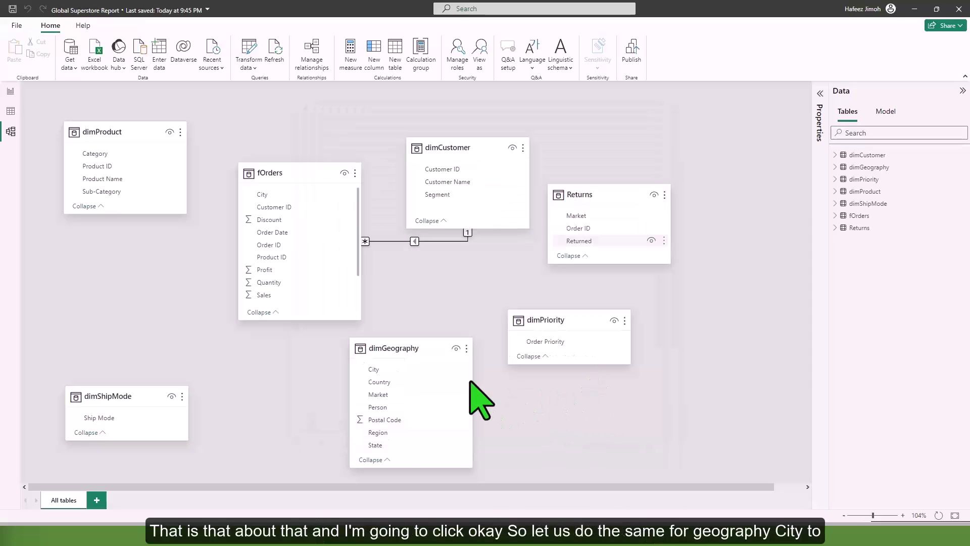
pyautogui.moveTo(413, 370); pyautogui.dragTo(262, 194)
pyautogui.moveTo(168, 167); pyautogui.dragTo(286, 258)
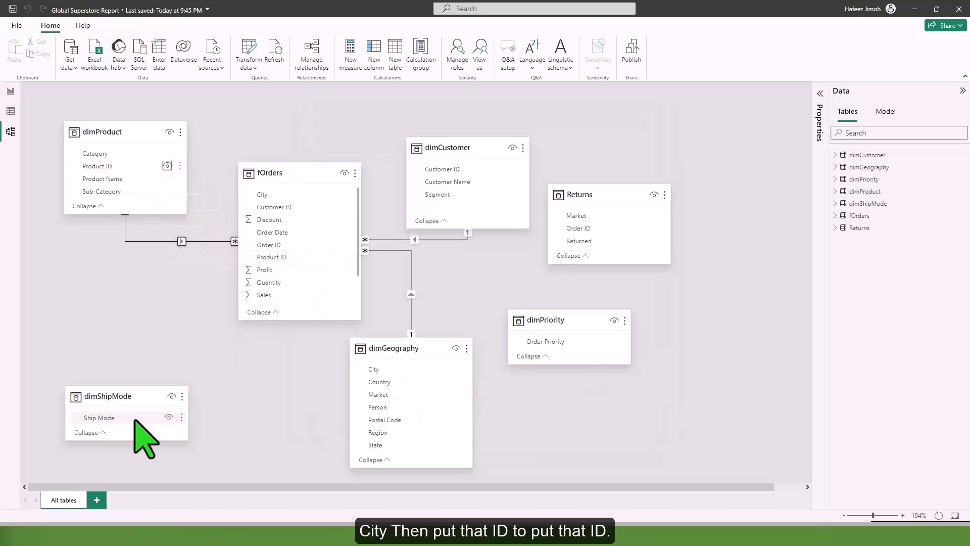
pyautogui.moveTo(134, 421); pyautogui.dragTo(272, 284)
# Step: Move the Returns table card up and to the right
pyautogui.scroll(3, 323, 264)
pyautogui.scroll(-3, 321, 260)
pyautogui.scroll(3, 324, 264)
pyautogui.scroll(-2, 324, 264)
pyautogui.scroll(-1, 320, 253)
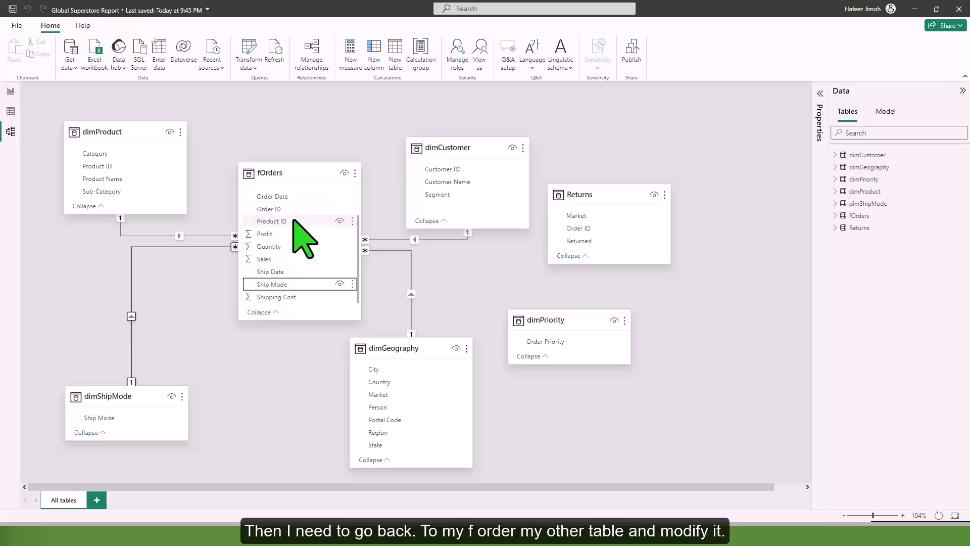
pyautogui.scroll(3, 303, 235)
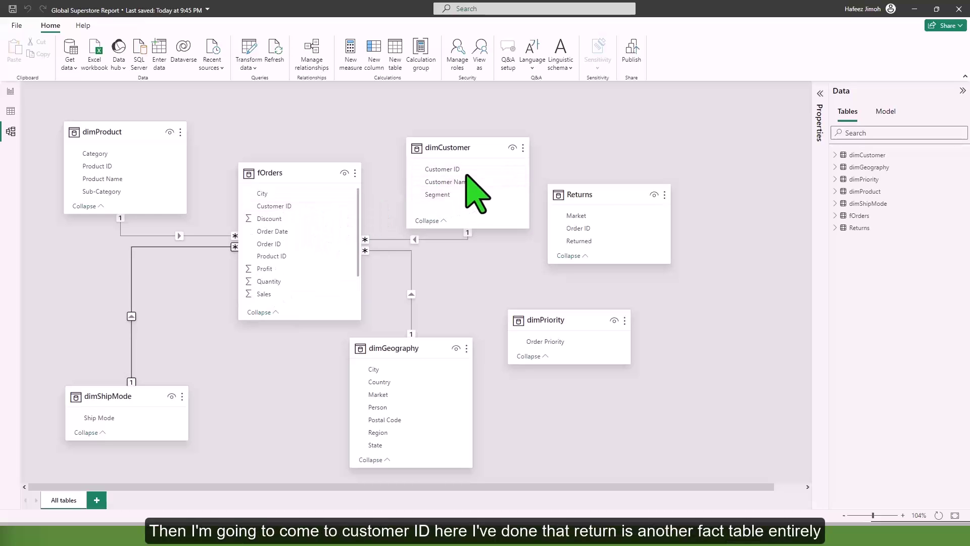
pyautogui.moveTo(594, 197); pyautogui.dragTo(689, 156)
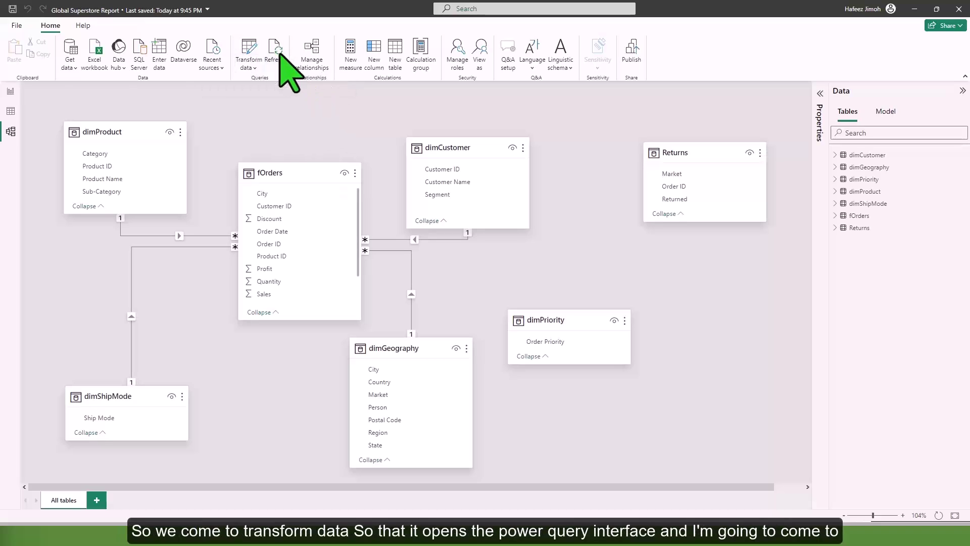
# Step: Open the Power Query editor on the fOrders query
pyautogui.click(248, 51)
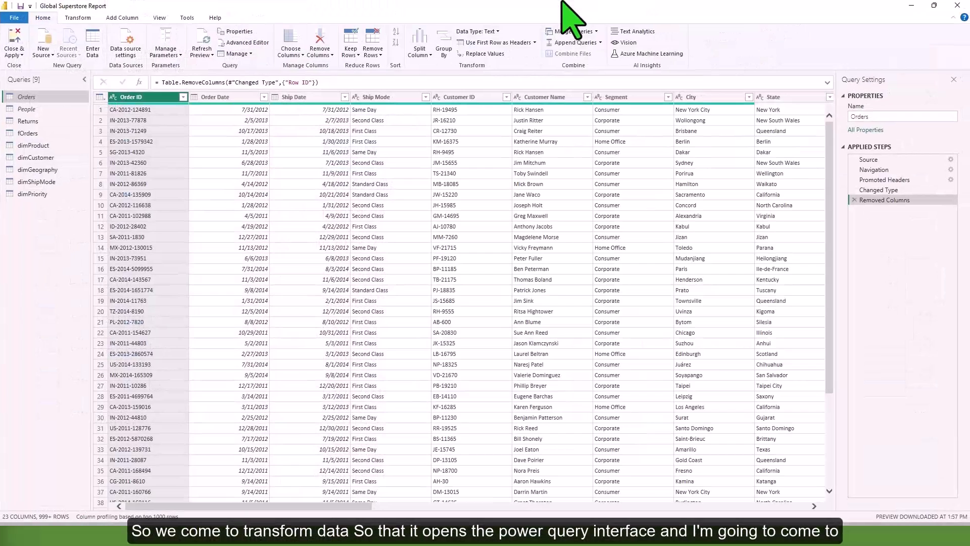
pyautogui.click(45, 133)
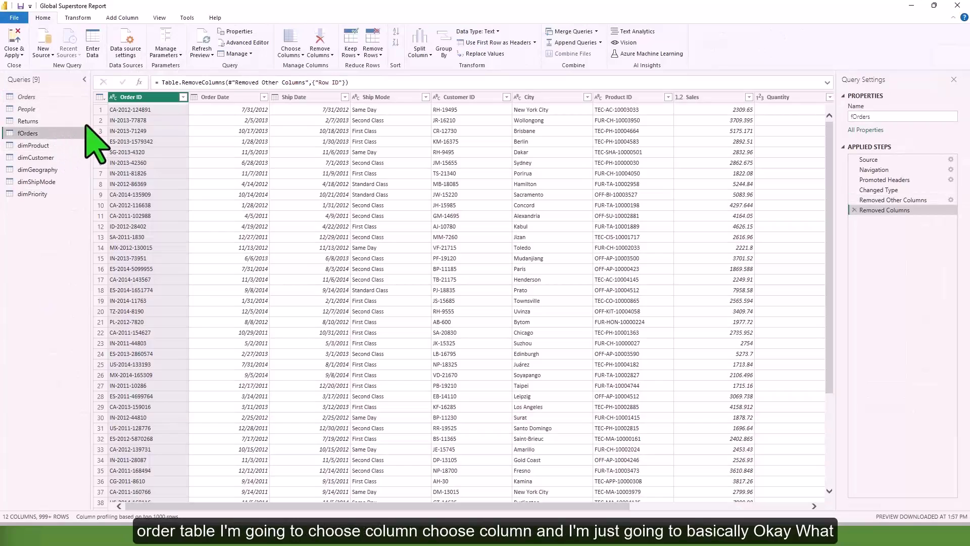
pyautogui.click(292, 53)
pyautogui.click(295, 66)
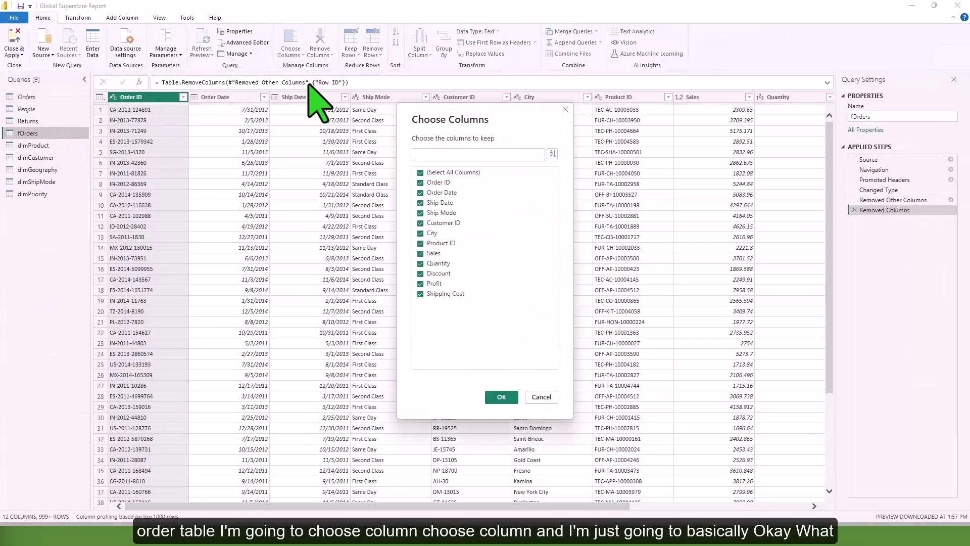
pyautogui.press('Escape')
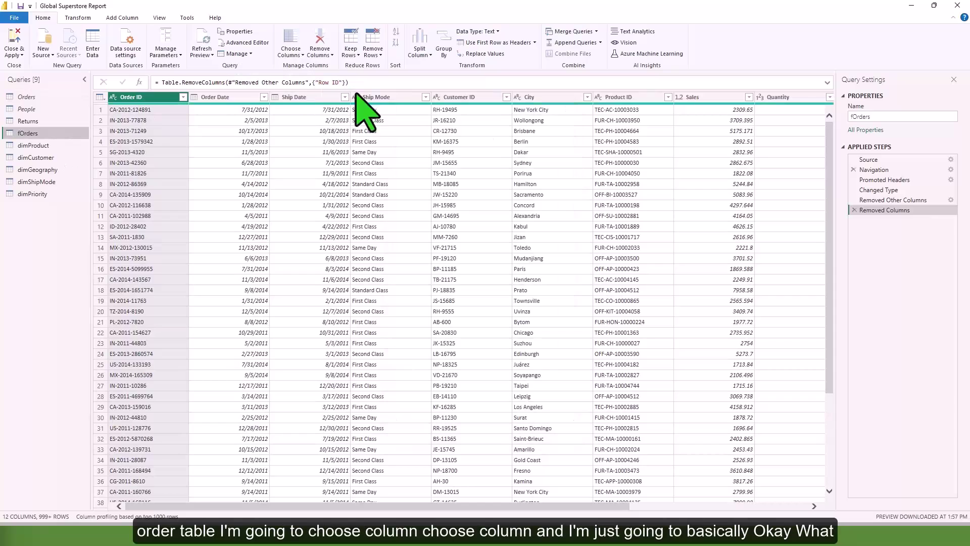
# Step: Add Order Priority to the columns kept by the Removed Other Columns step
pyautogui.click(927, 202)
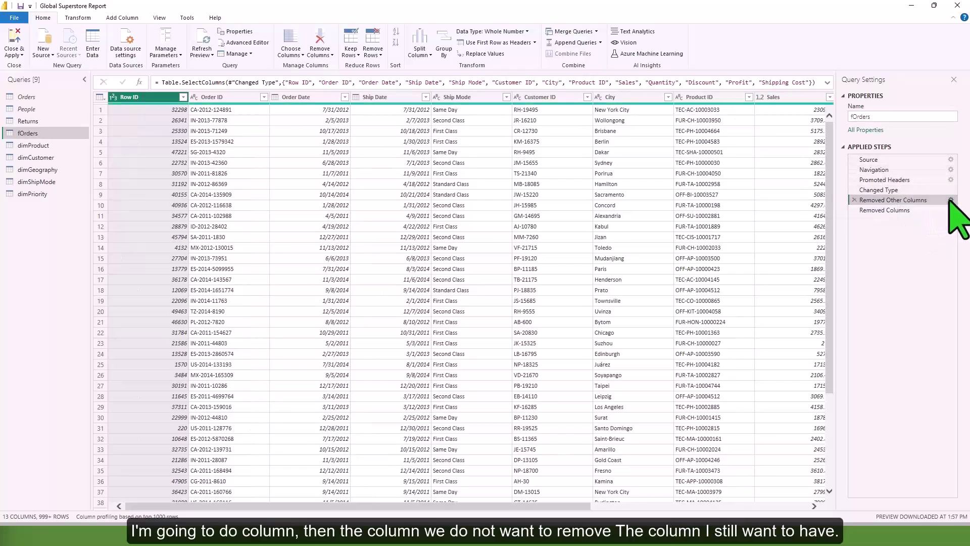
pyautogui.click(951, 200)
pyautogui.scroll(-4, 488, 357)
pyautogui.click(457, 365)
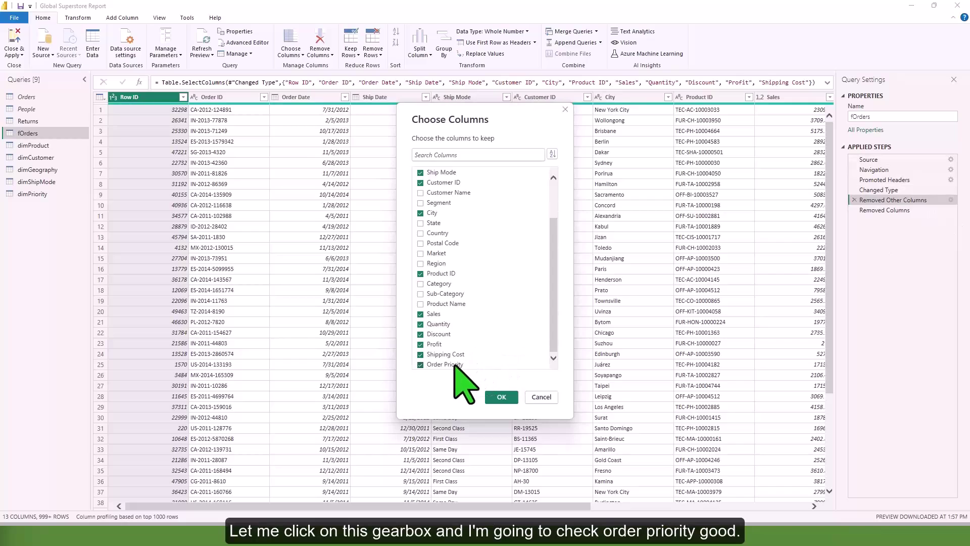
pyautogui.click(503, 397)
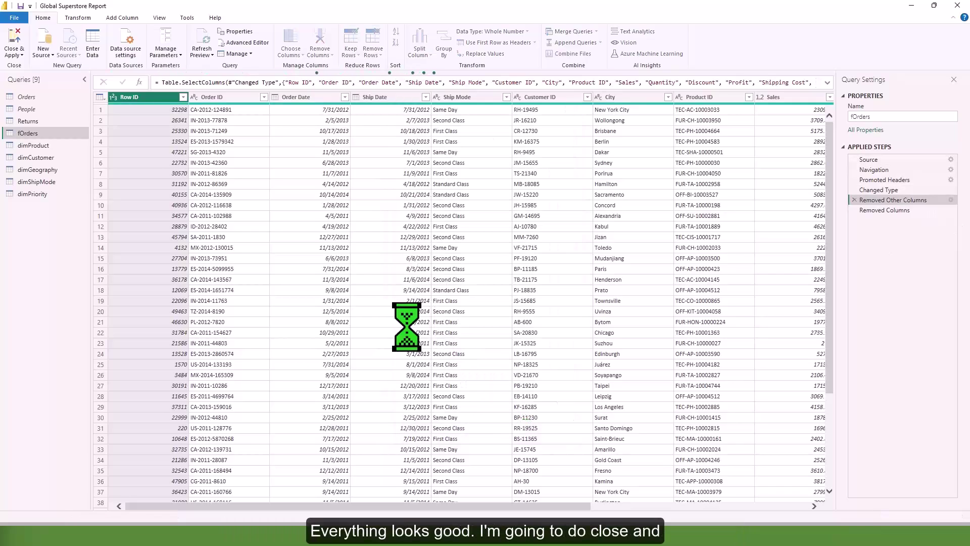
pyautogui.click(19, 55)
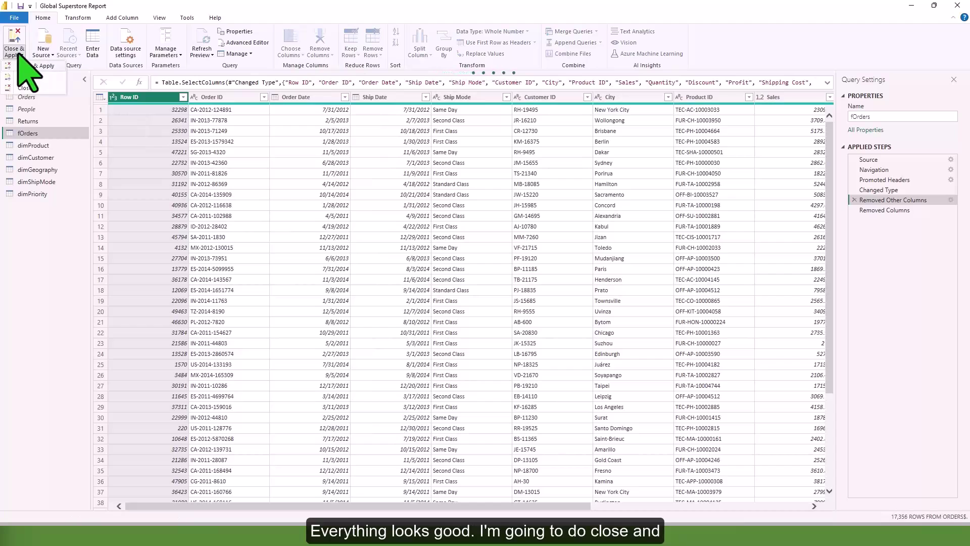
pyautogui.click(19, 54)
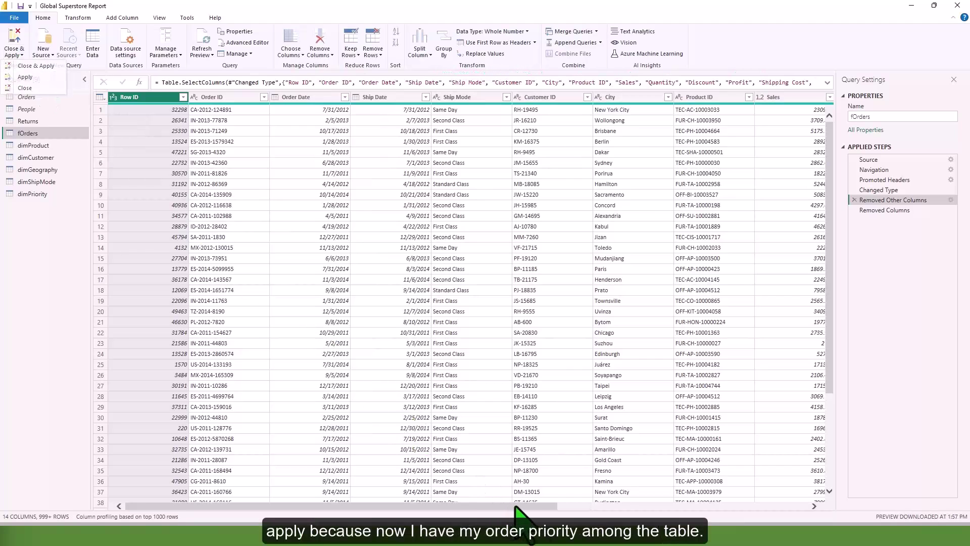
pyautogui.moveTo(542, 507); pyautogui.dragTo(821, 482)
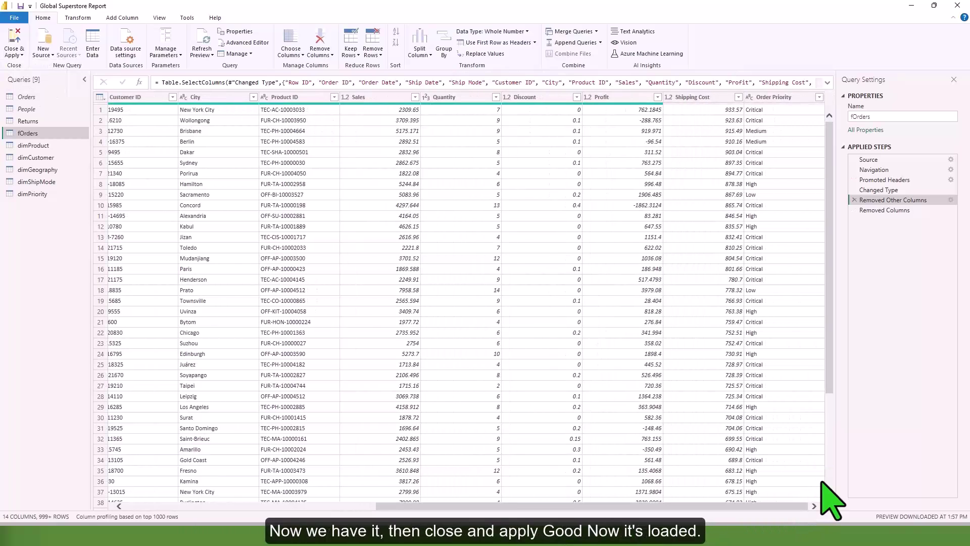
pyautogui.click(15, 54)
# Step: Apply the query changes and link fOrders Order Priority to dimPriority Order Priority
pyautogui.click(55, 66)
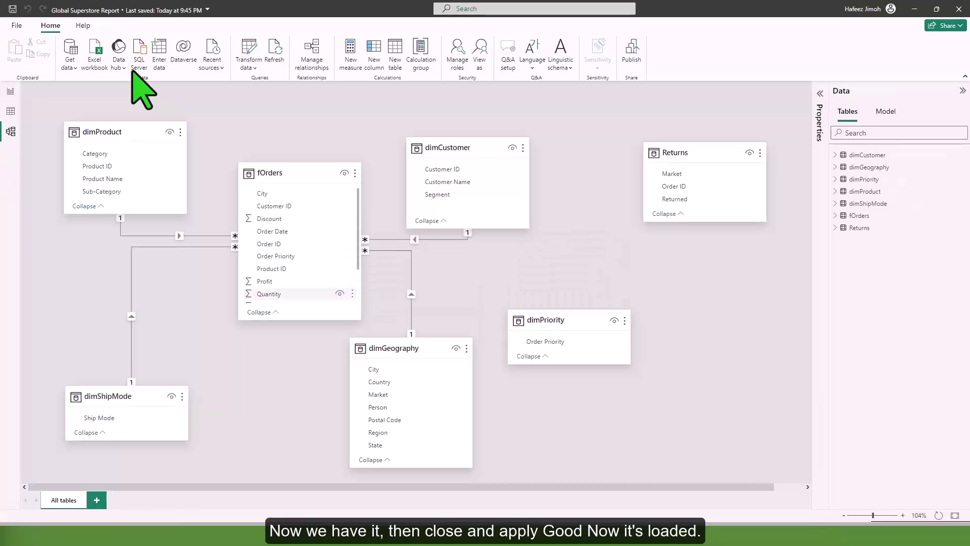
pyautogui.scroll(-2, 286, 210)
pyautogui.scroll(1, 286, 210)
pyautogui.moveTo(308, 227); pyautogui.dragTo(578, 342)
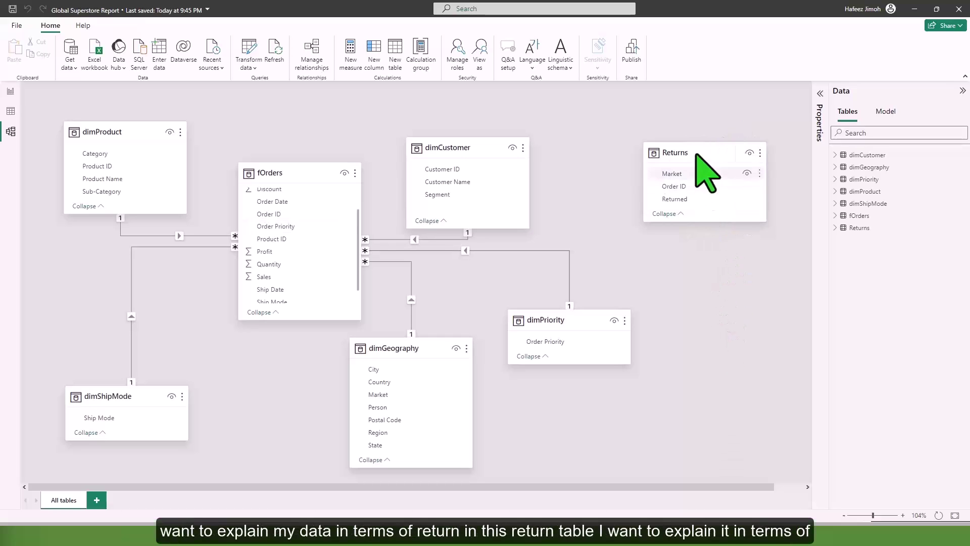
pyautogui.moveTo(695, 152); pyautogui.dragTo(707, 139)
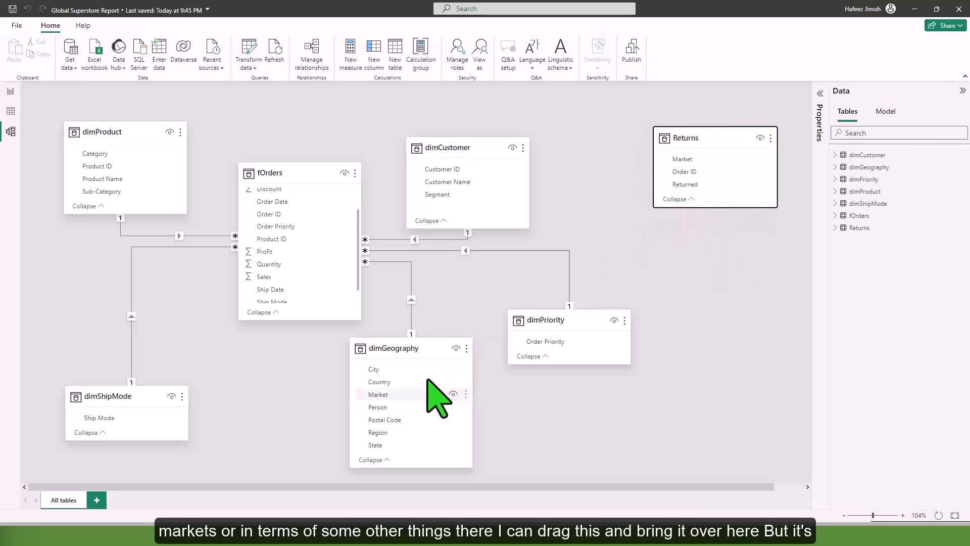
pyautogui.moveTo(408, 394); pyautogui.dragTo(720, 161)
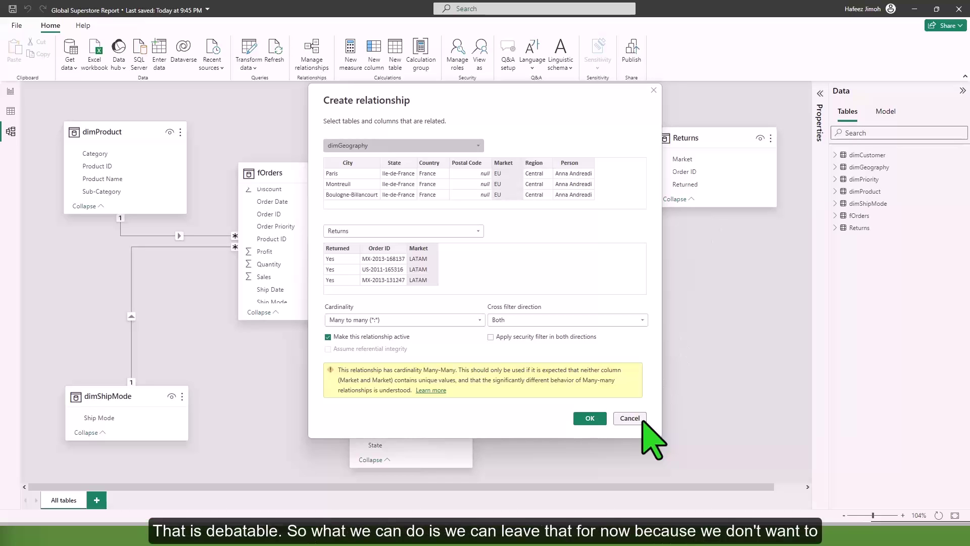
pyautogui.click(638, 419)
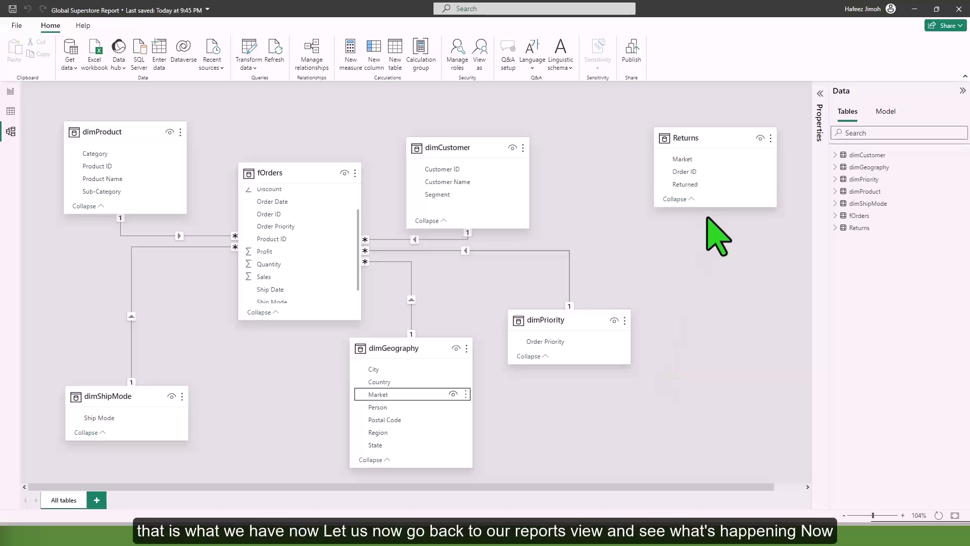
# Step: Move the Region / Sum of Sales table to the page's upper left and make it narrower
pyautogui.click(11, 92)
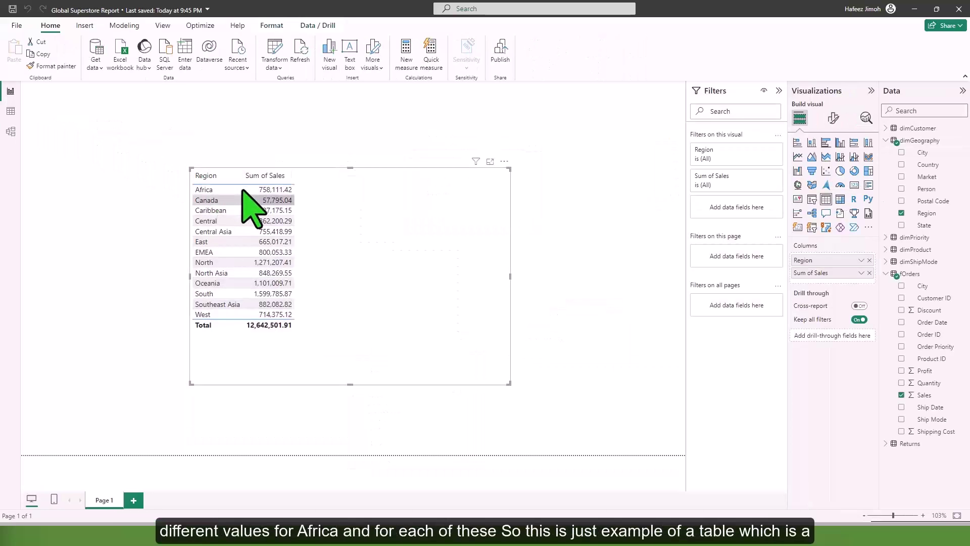
pyautogui.moveTo(370, 299); pyautogui.dragTo(283, 255)
pyautogui.moveTo(423, 339); pyautogui.dragTo(244, 327)
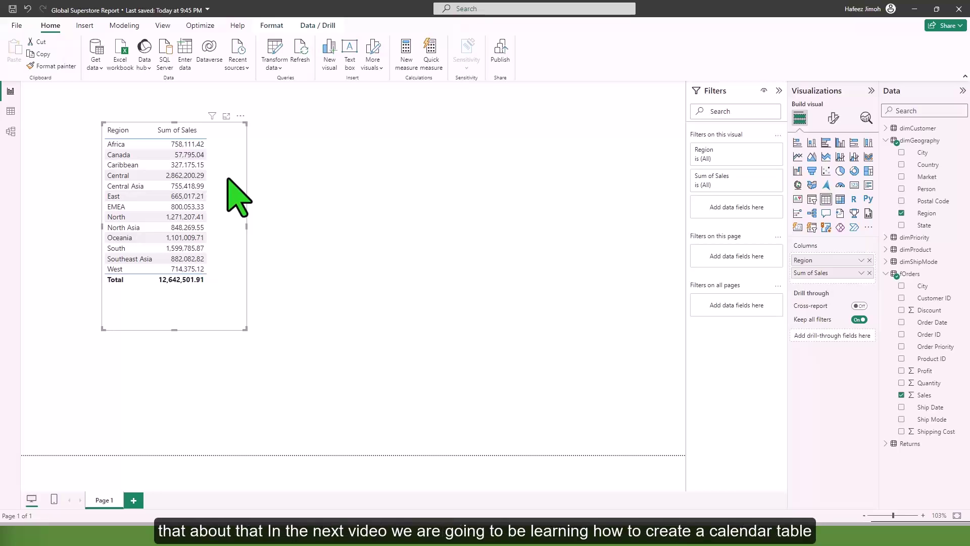
pyautogui.click(11, 132)
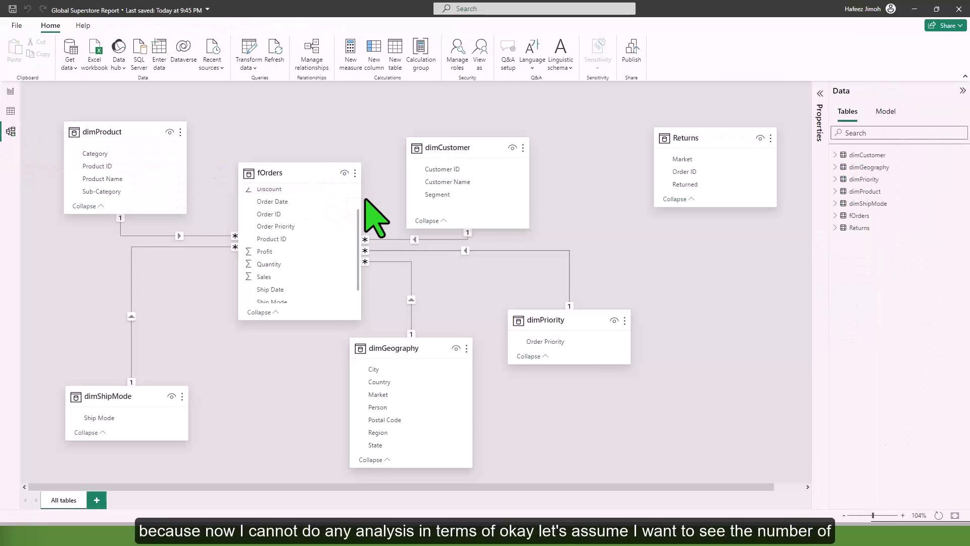
pyautogui.click(10, 92)
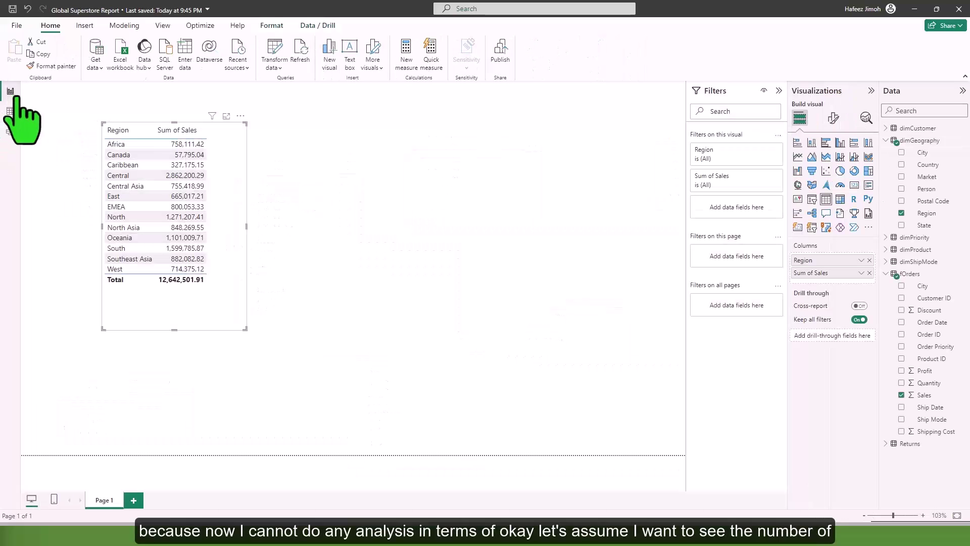